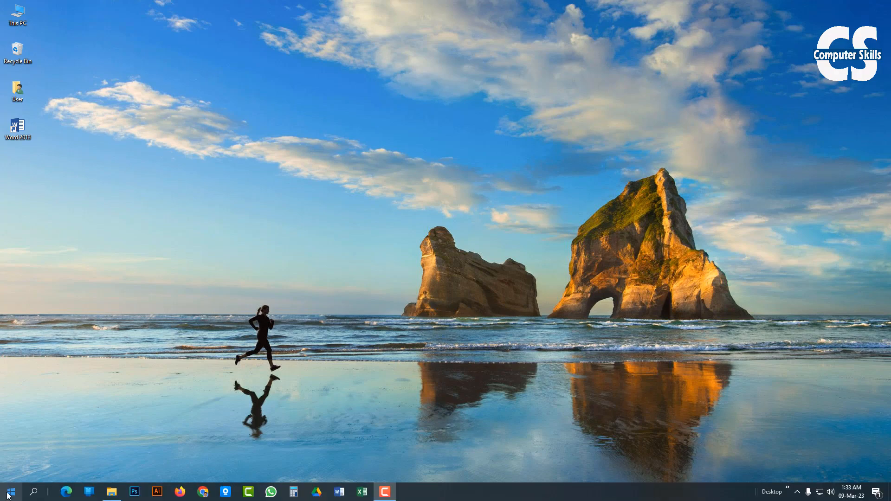
- Launch Word 2013 from the Microsoft Office 2013 group of installed programs
{"action": "left_click", "coordinate": [11, 492]}
{"action": "scroll", "coordinate": [62, 418], "scroll_direction": "down", "scroll_amount": 10}
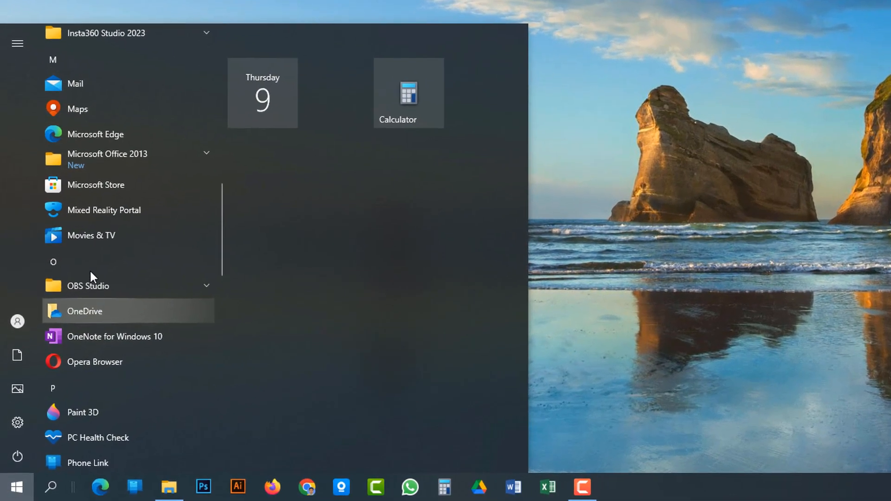
{"action": "left_click", "coordinate": [134, 157]}
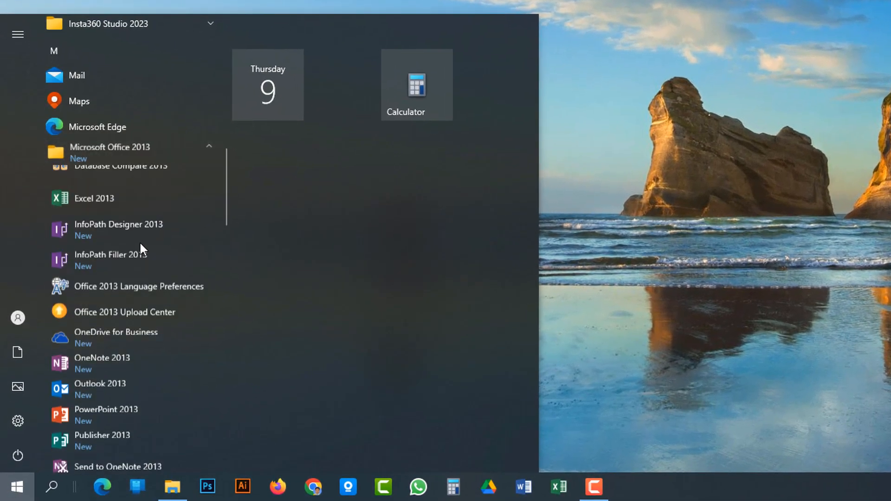
{"action": "scroll", "coordinate": [137, 278], "scroll_direction": "down", "scroll_amount": 5}
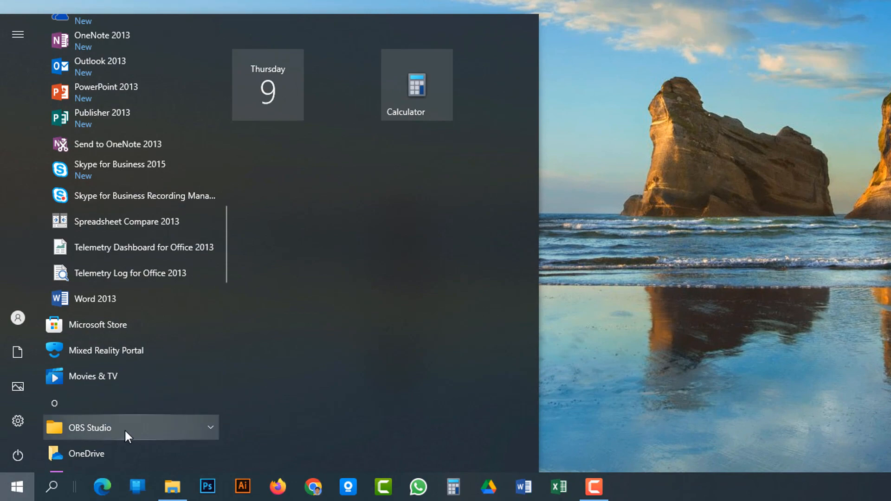
{"action": "left_click", "coordinate": [119, 294]}
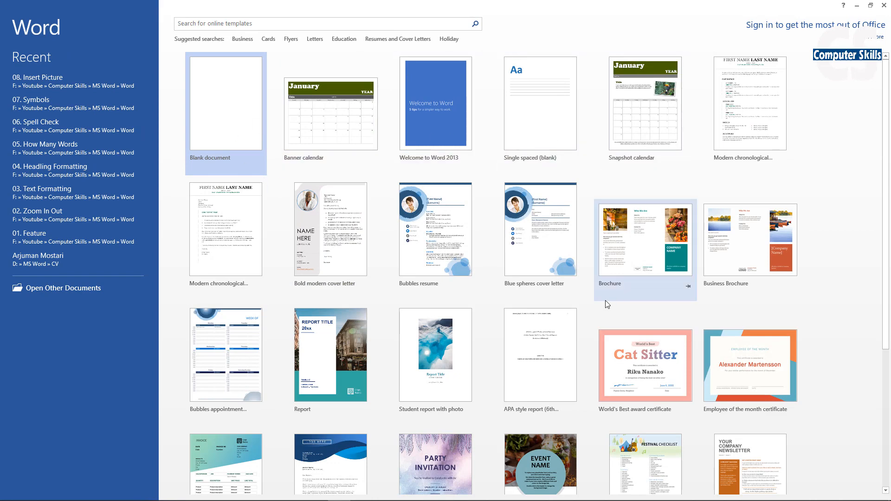
- Look through the available templates and create a new blank document
{"action": "scroll", "coordinate": [575, 362], "scroll_direction": "down", "scroll_amount": 2}
{"action": "scroll", "coordinate": [496, 365], "scroll_direction": "down", "scroll_amount": 3}
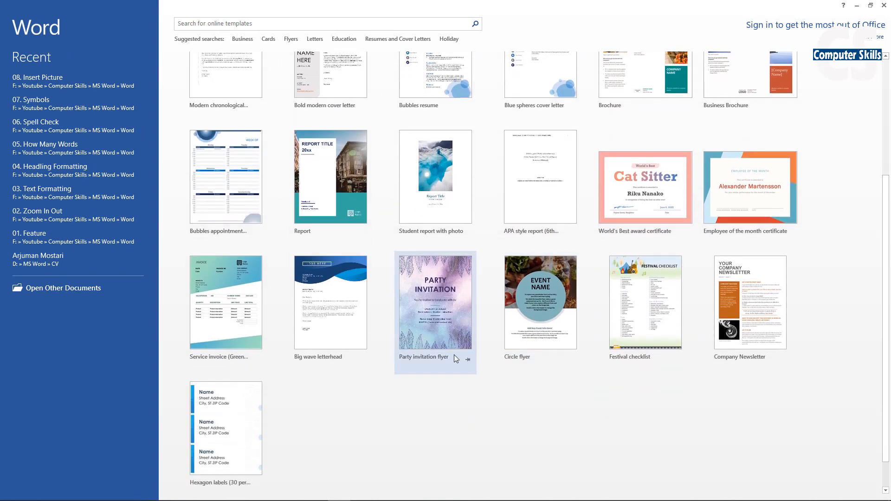
{"action": "scroll", "coordinate": [397, 310], "scroll_direction": "up", "scroll_amount": 4}
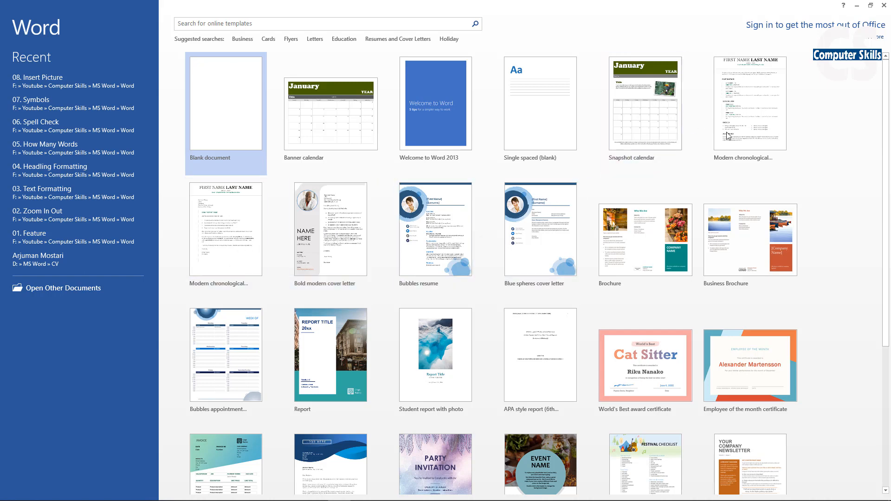
{"action": "scroll", "coordinate": [708, 369], "scroll_direction": "down", "scroll_amount": 2}
{"action": "scroll", "coordinate": [539, 260], "scroll_direction": "up", "scroll_amount": 2}
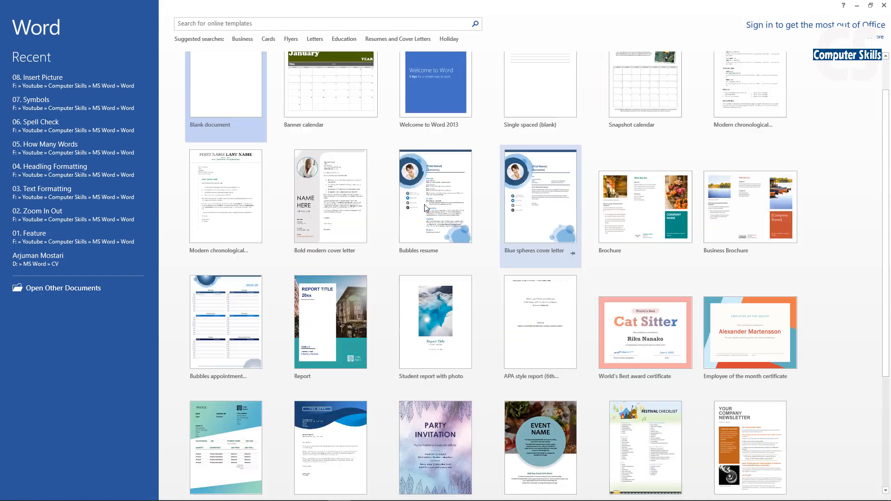
{"action": "left_click", "coordinate": [206, 108]}
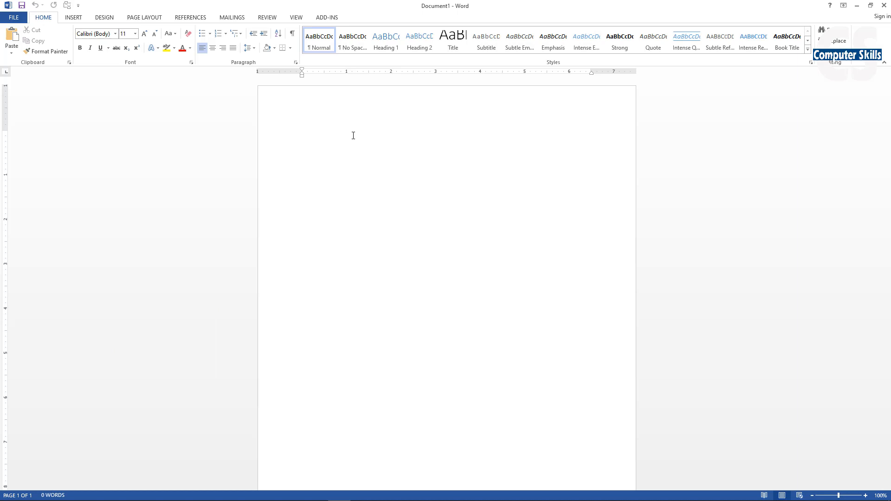
- Set the document's paper size to A4 (8.27" x 11.69")
{"action": "left_click", "coordinate": [147, 20]}
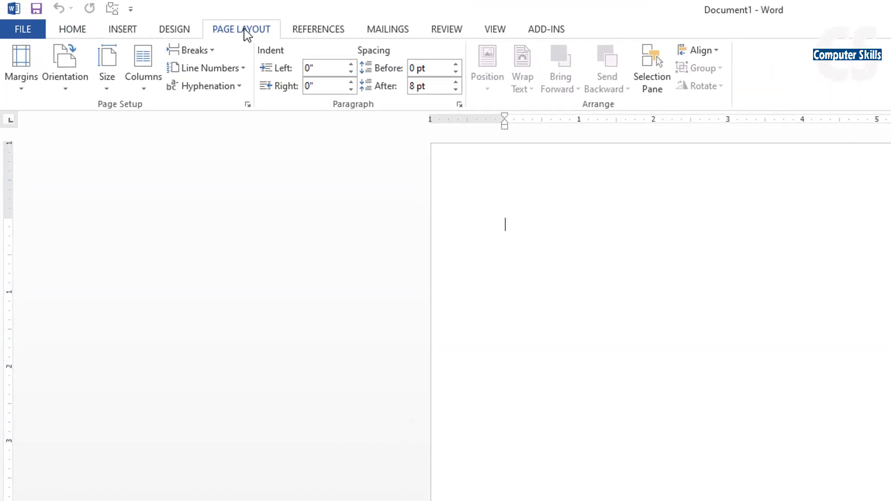
{"action": "left_click", "coordinate": [108, 86]}
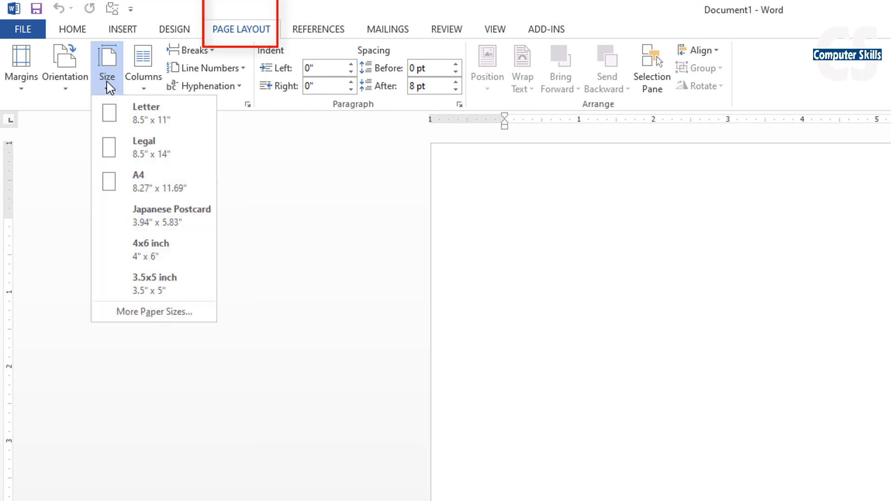
{"action": "left_click", "coordinate": [149, 186]}
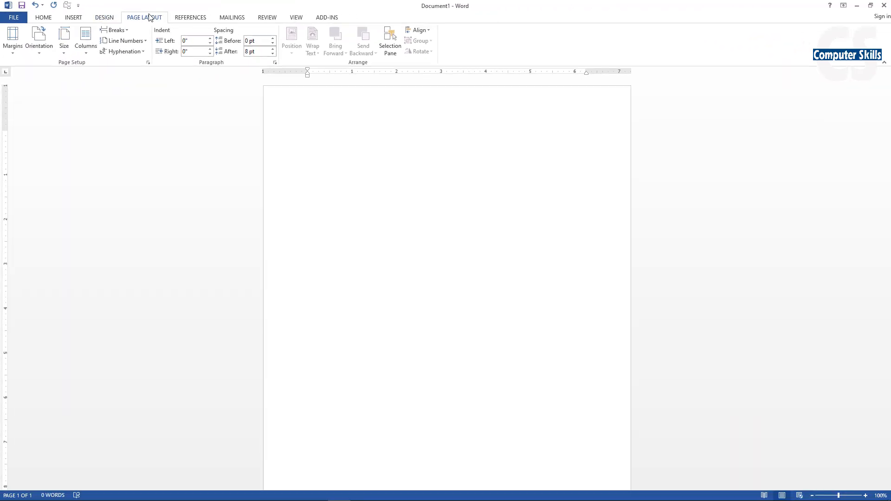
- Try the Landscape page orientation and switch the page back to Portrait
{"action": "left_click", "coordinate": [39, 41]}
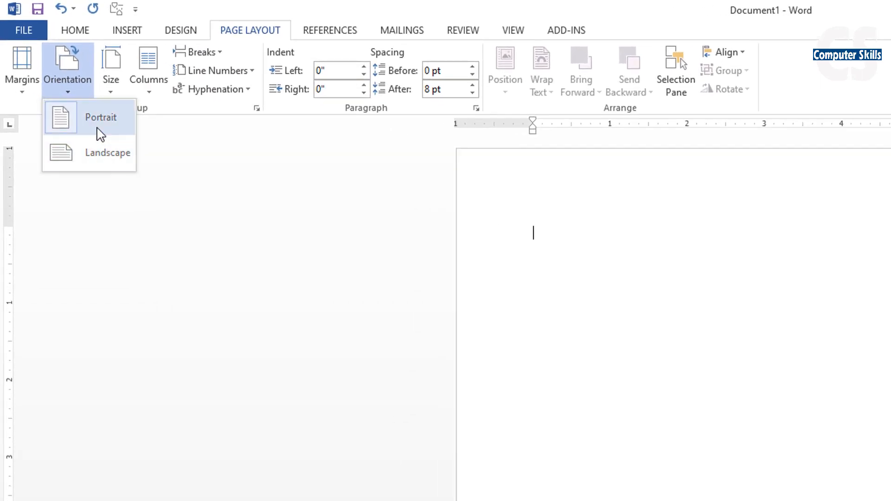
{"action": "left_click", "coordinate": [100, 155]}
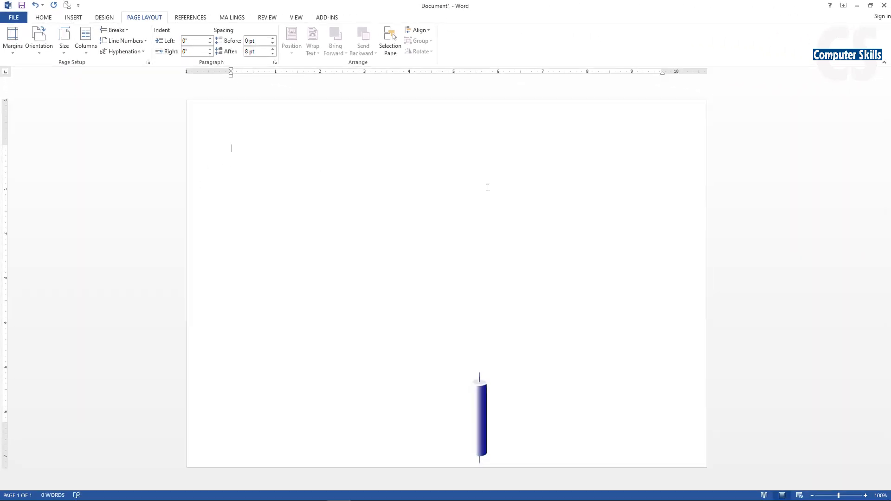
{"action": "left_click", "coordinate": [39, 41]}
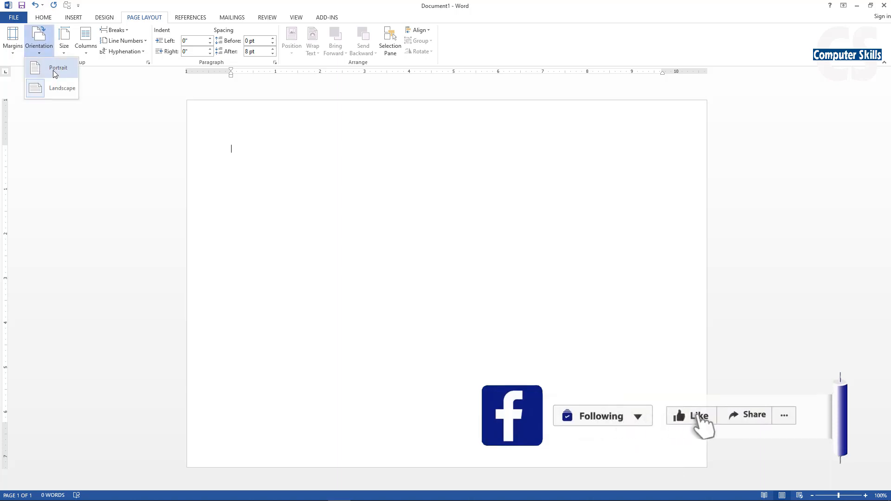
{"action": "left_click", "coordinate": [55, 72]}
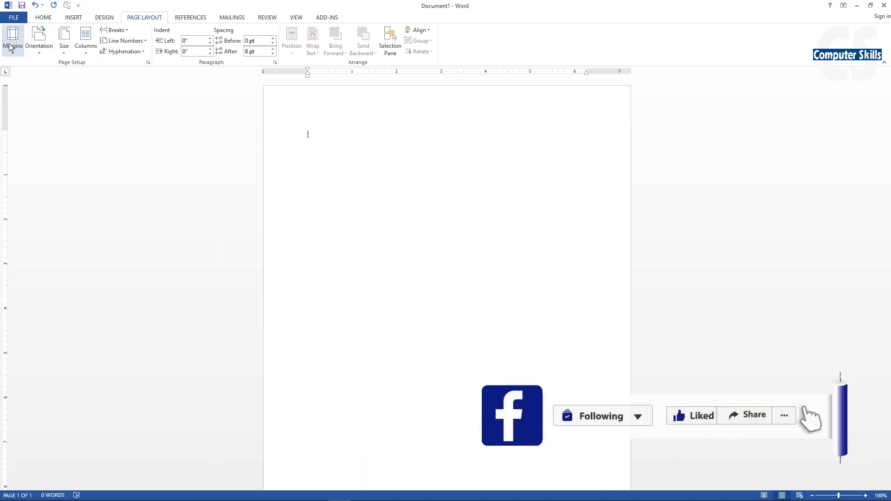
- Apply custom page margins of 2" at the top, 1.5" on the left and 0.5" on the right
{"action": "left_click", "coordinate": [12, 42]}
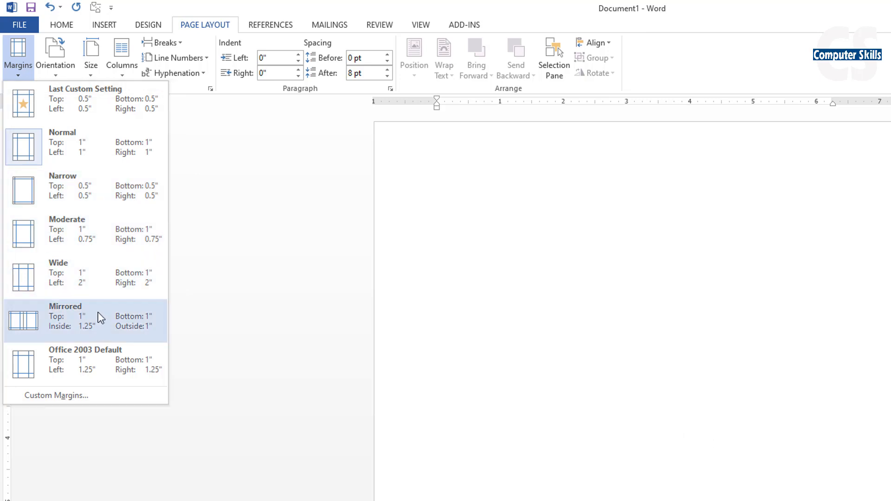
{"action": "left_click", "coordinate": [81, 394]}
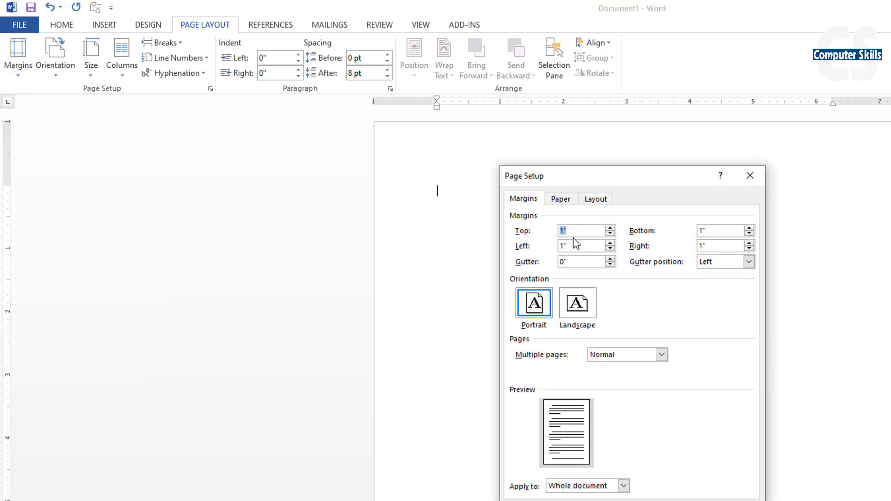
{"action": "type", "text": "2"}
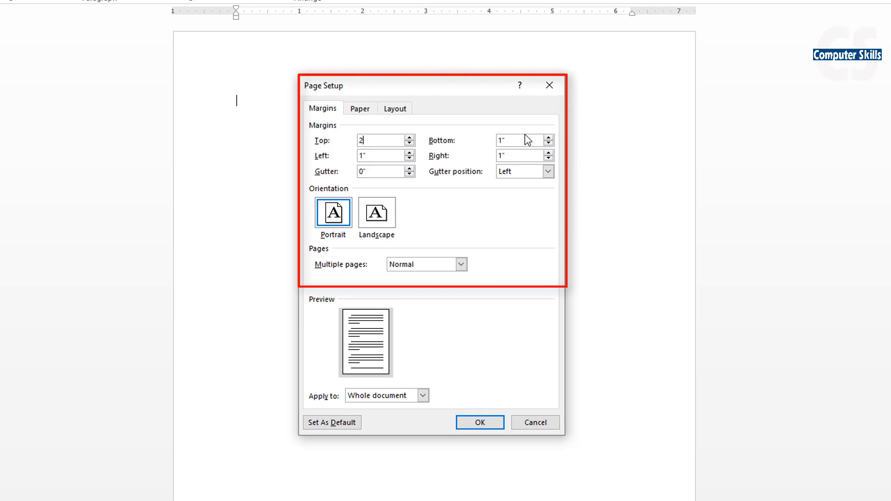
{"action": "left_click_drag", "start_coordinate": [521, 140], "coordinate": [469, 139]}
{"action": "left_click_drag", "start_coordinate": [378, 155], "coordinate": [309, 146]}
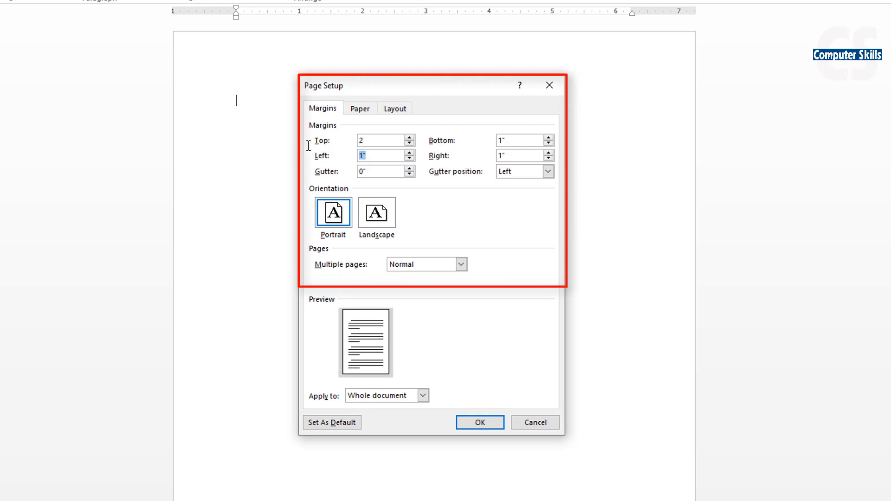
{"action": "type", "text": "1.5"}
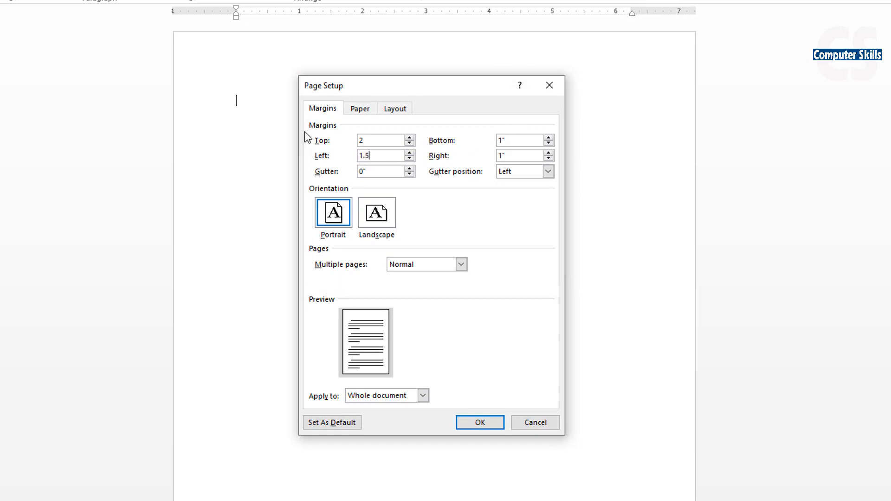
{"action": "left_click_drag", "start_coordinate": [525, 155], "coordinate": [488, 147]}
{"action": "key", "text": "Return"}
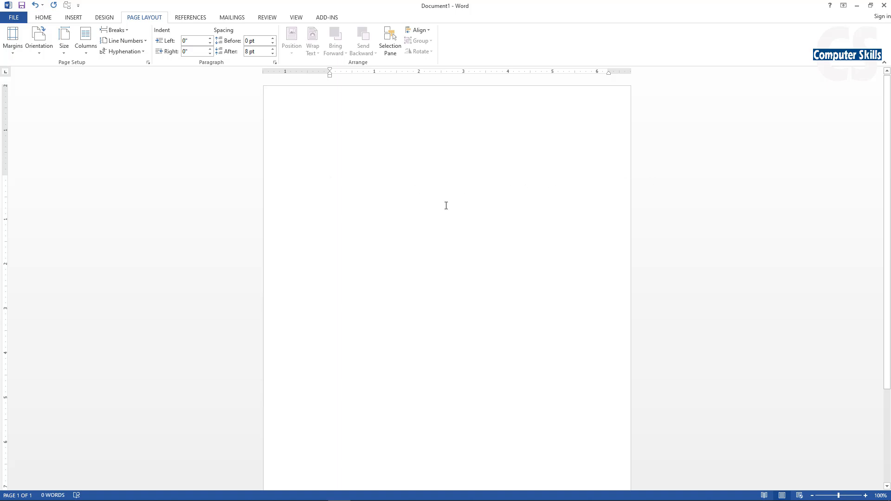
- Return the page margins to the Normal preset of 1" on all sides
{"action": "left_click", "coordinate": [13, 40]}
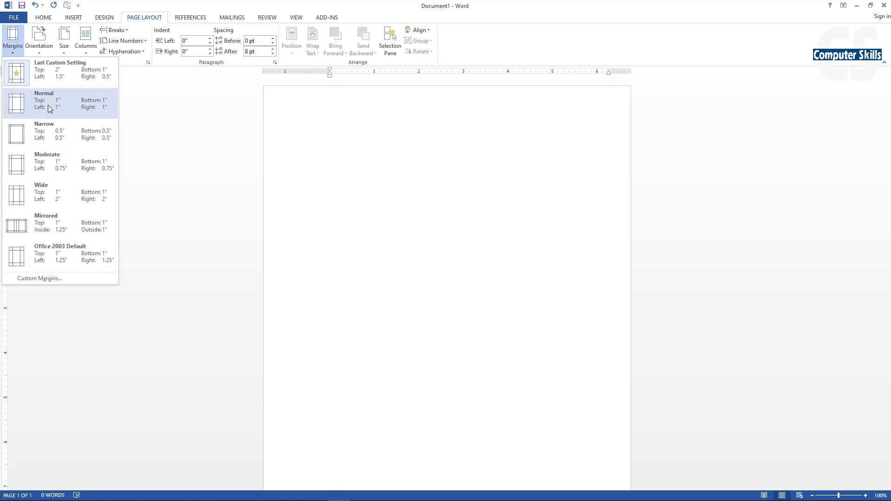
{"action": "left_click", "coordinate": [49, 107]}
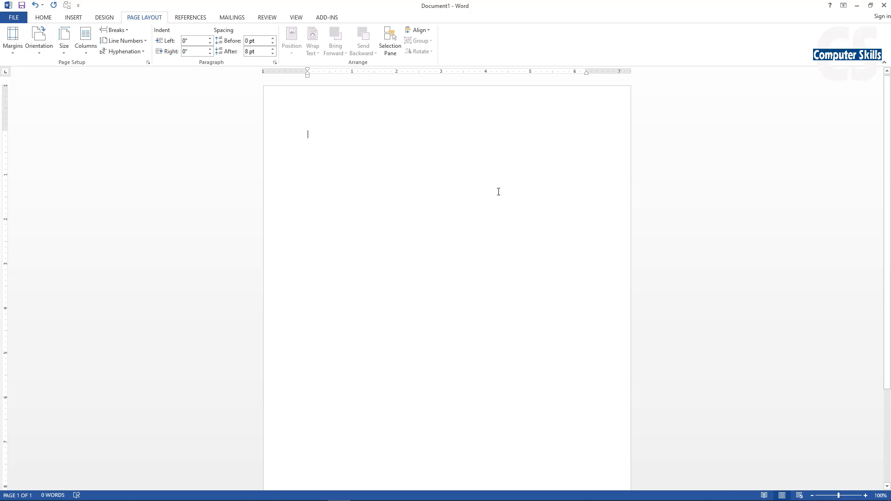
- Set the font for the document text to Times New Roman at size 14
{"action": "left_click", "coordinate": [47, 20]}
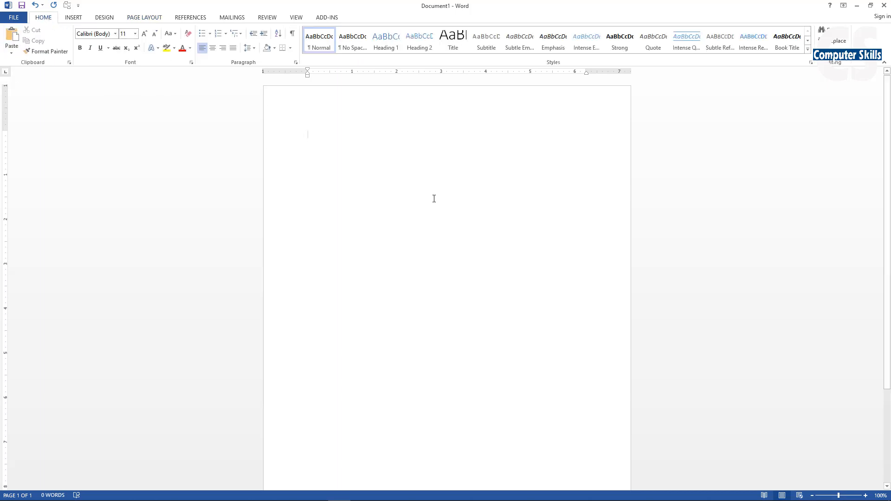
{"action": "left_click", "coordinate": [116, 34]}
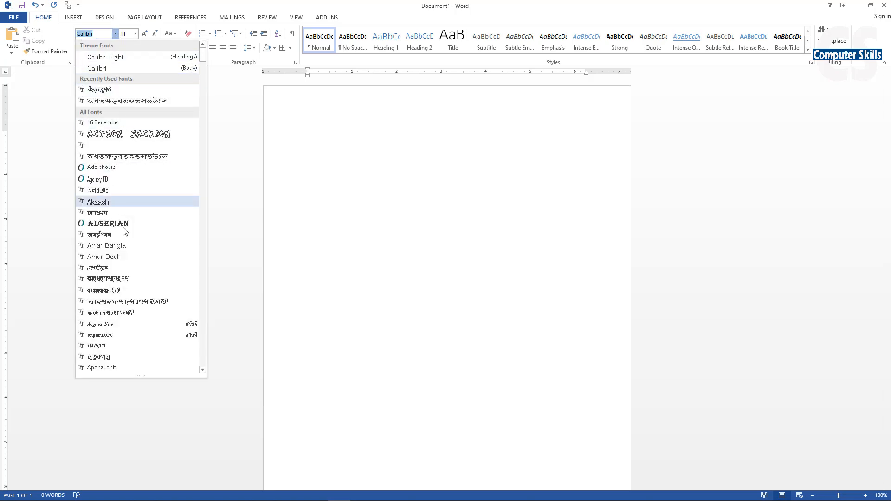
{"action": "scroll", "coordinate": [133, 218], "scroll_direction": "down", "scroll_amount": 4}
{"action": "scroll", "coordinate": [134, 219], "scroll_direction": "down", "scroll_amount": 15}
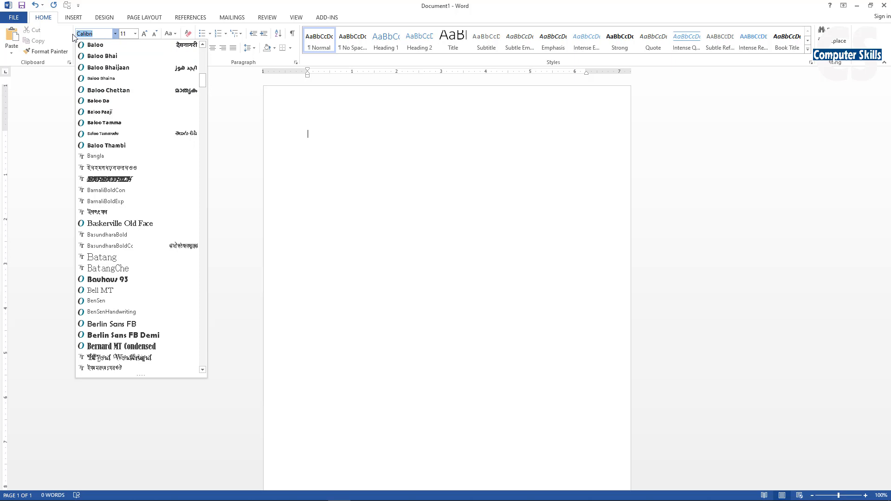
{"action": "type", "text": "Times New Ro"}
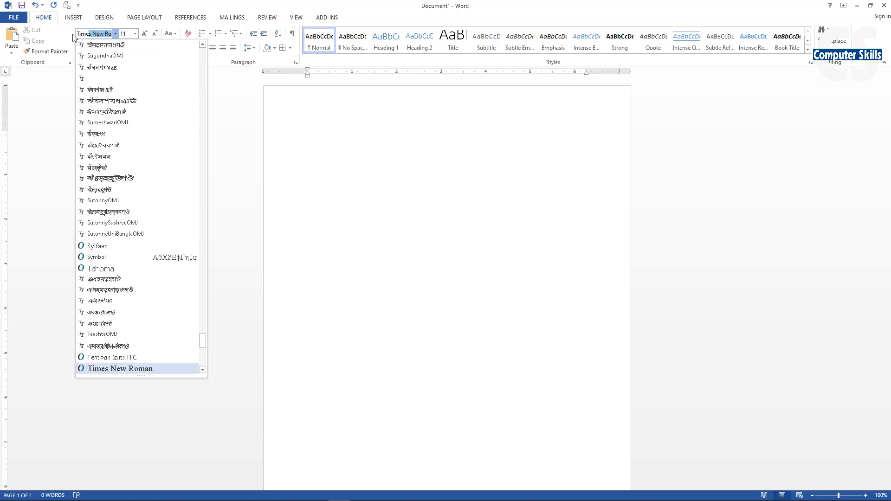
{"action": "key", "text": "Return"}
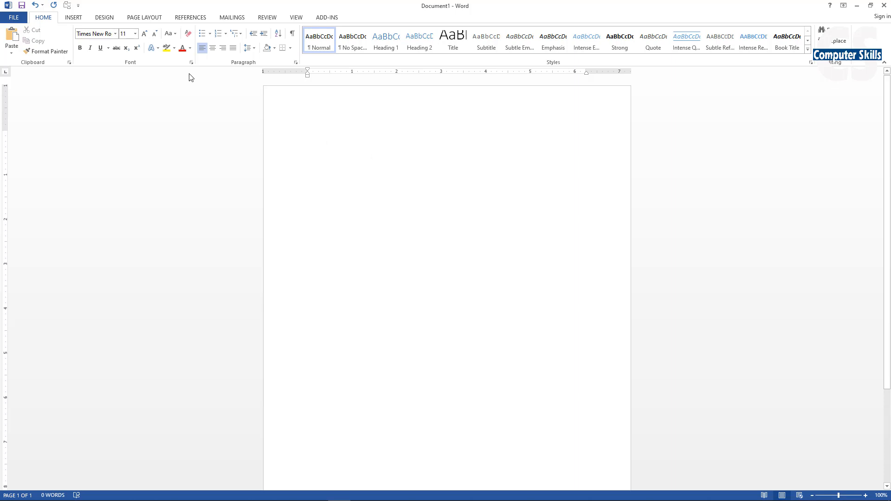
{"action": "left_click", "coordinate": [135, 34]}
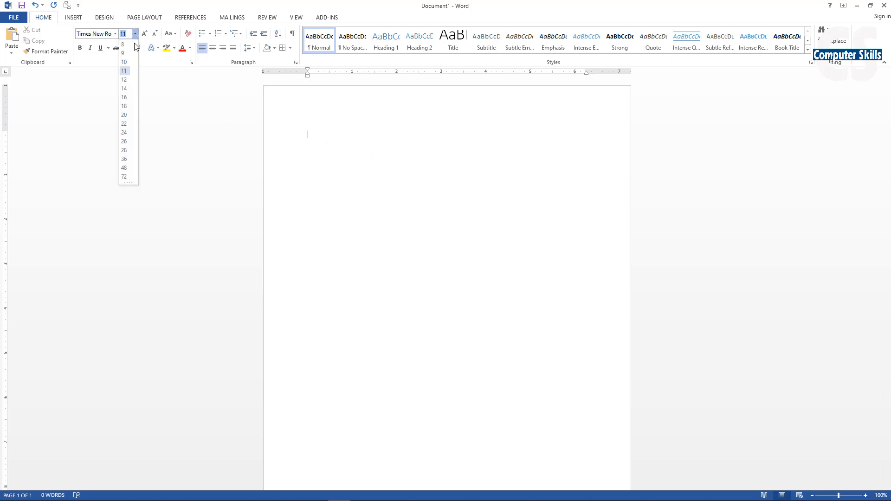
{"action": "left_click", "coordinate": [124, 88]}
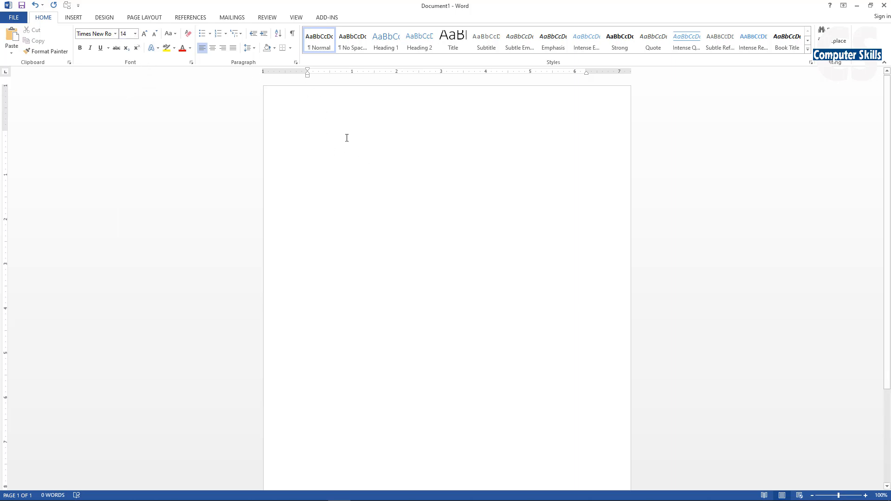
- Enter "How to Start Microsoft Word" as the first line of the document
{"action": "type", "text": "How"}
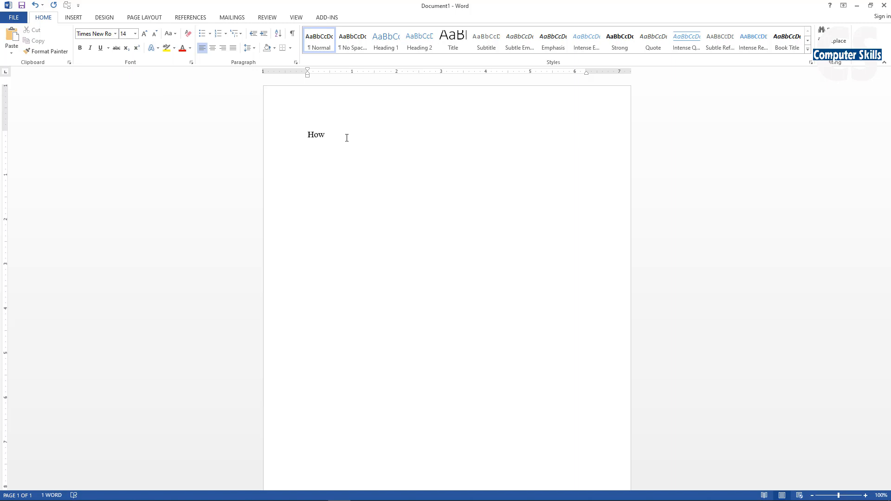
{"action": "type", "text": " to t"}
{"action": "type", "text": "Start Microsoft"}
{"action": "type", "text": " Word"}
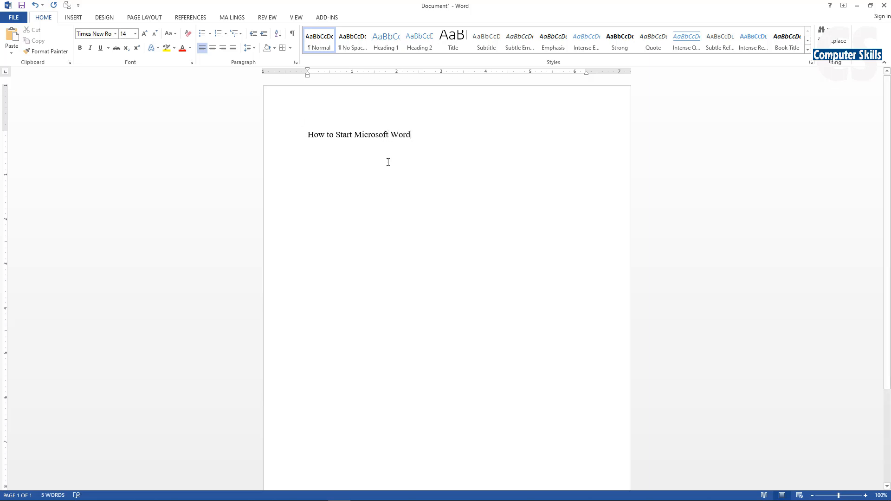
- Remove the space after the "How to Start Microsoft Word" paragraph and set its line spacing to 1.5
{"action": "left_click", "coordinate": [294, 134]}
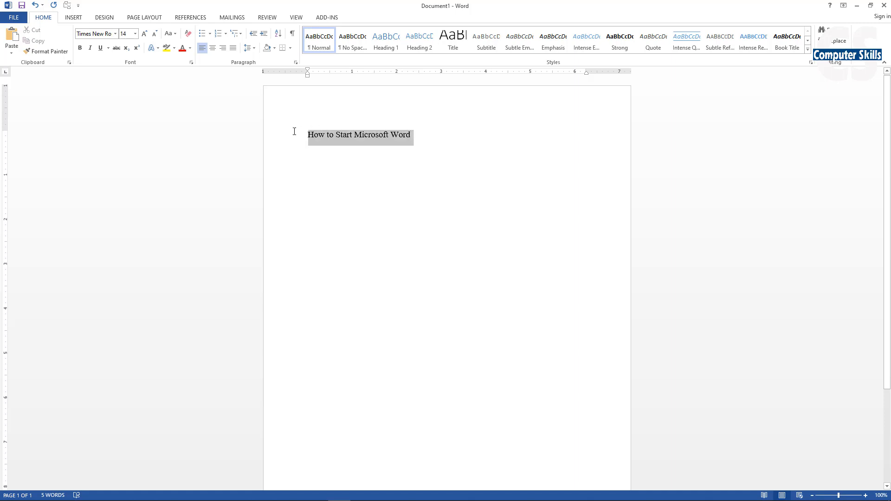
{"action": "left_click", "coordinate": [360, 140]}
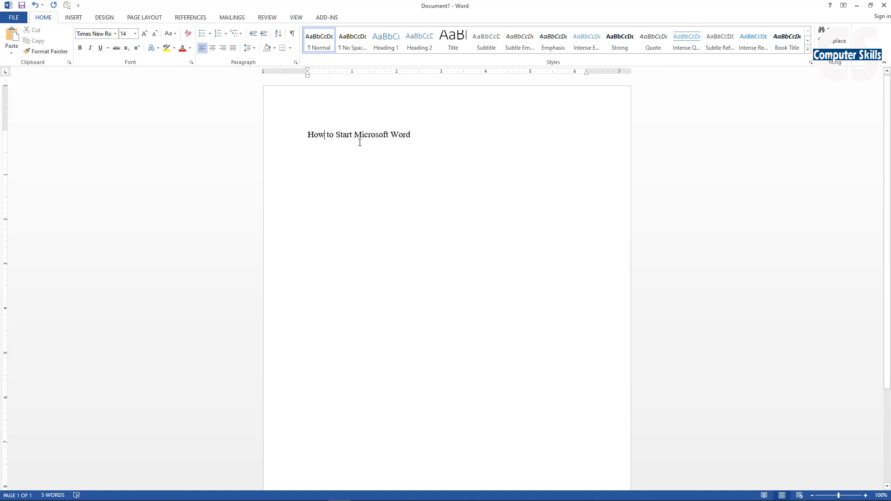
{"action": "left_click_drag", "start_coordinate": [308, 134], "coordinate": [445, 137]}
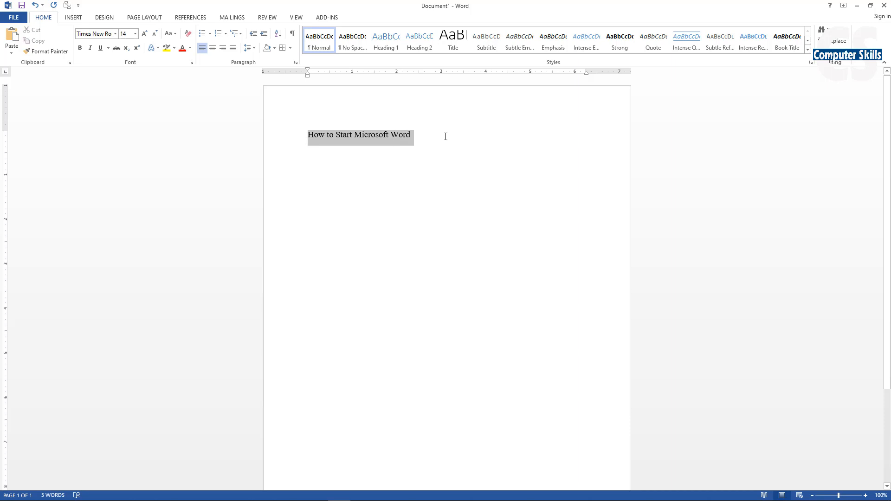
{"action": "left_click_drag", "start_coordinate": [446, 136], "coordinate": [446, 136]}
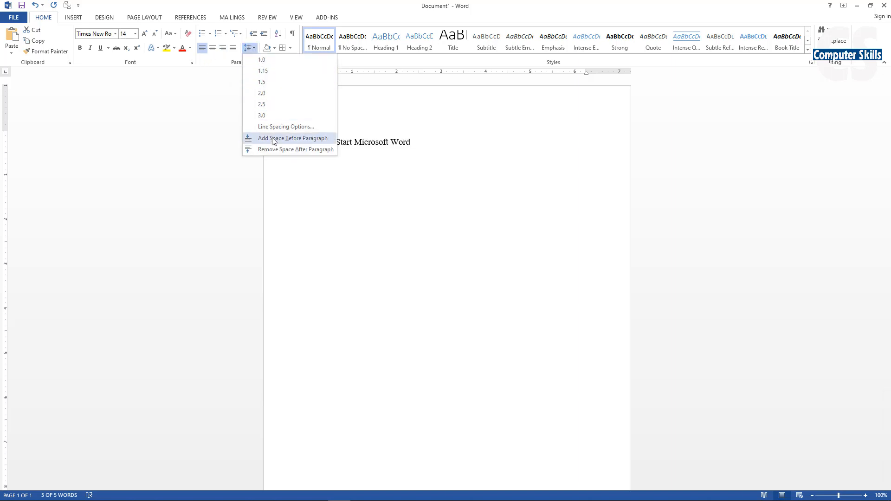
{"action": "left_click", "coordinate": [285, 150]}
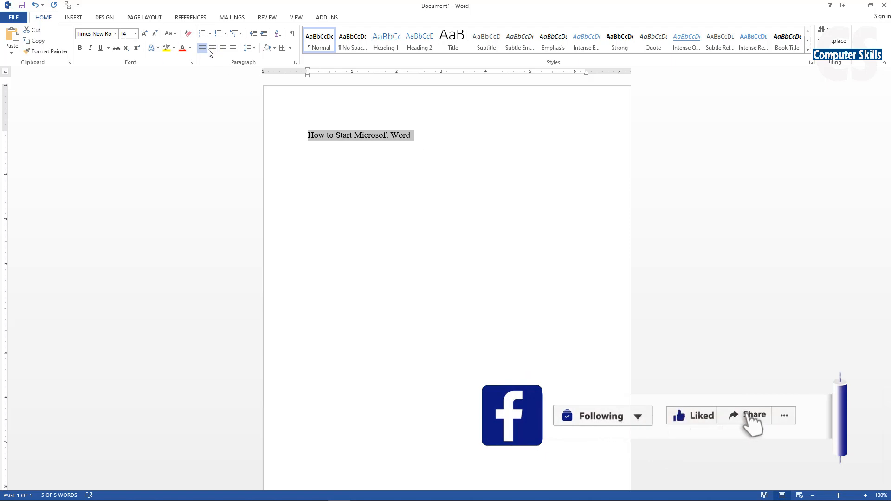
{"action": "left_click", "coordinate": [249, 47]}
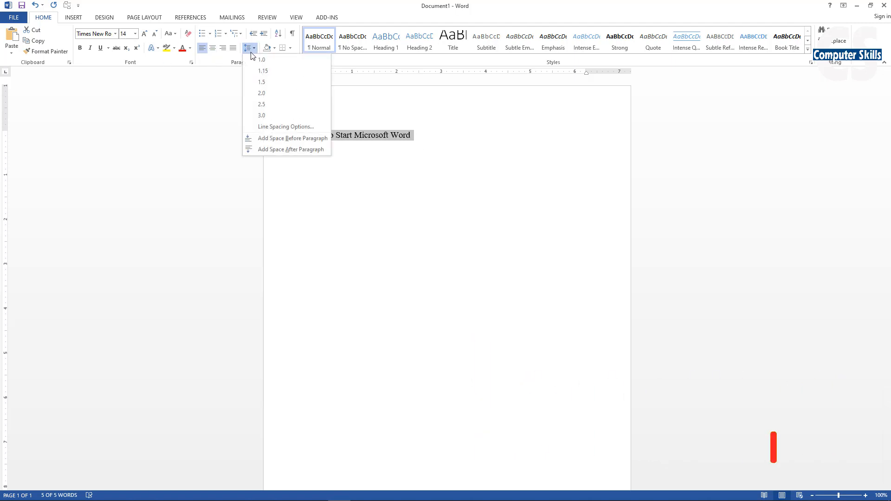
{"action": "left_click", "coordinate": [268, 80]}
{"action": "left_click", "coordinate": [427, 136]}
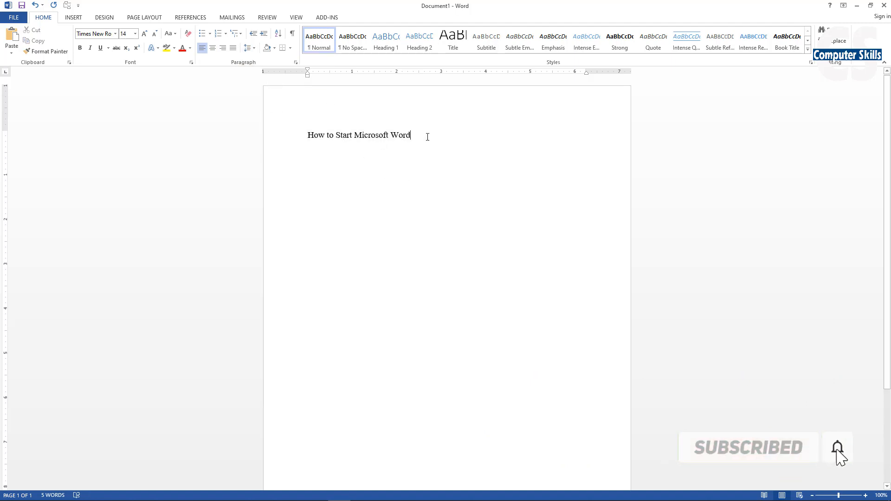
- Enter "To Start Microsoft Word" as a second line below the title
{"action": "key", "text": "Return"}
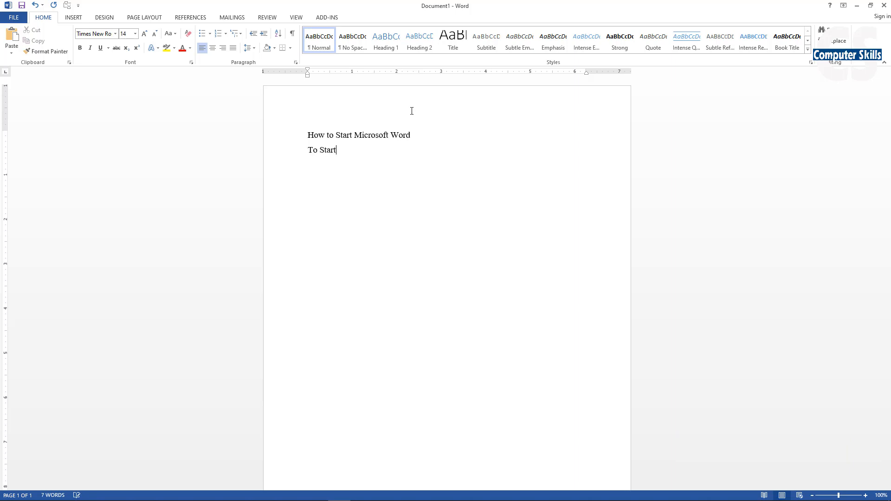
{"action": "type", "text": "To Start Microsoft Wor"}
{"action": "key", "text": "BackSpace"}
{"action": "key", "text": "BackSpace"}
{"action": "key", "text": "BackSpace"}
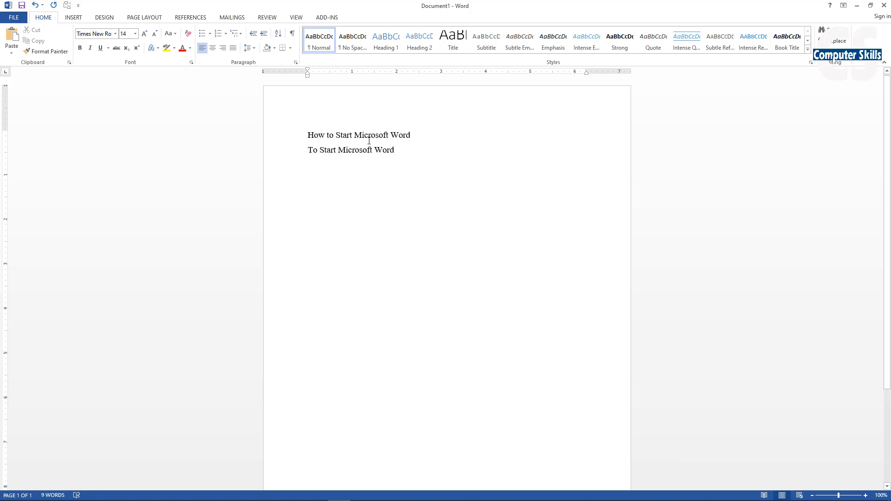
- Try line spacings of 2.5 and 3.0 on both text lines, and settle on 1.15
{"action": "left_click", "coordinate": [364, 156], "text": "shift"}
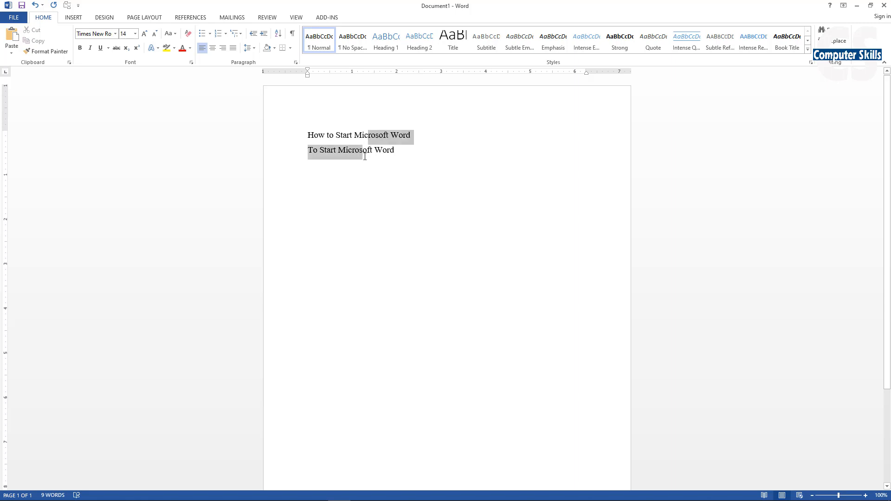
{"action": "left_click", "coordinate": [248, 47]}
{"action": "left_click", "coordinate": [261, 104]}
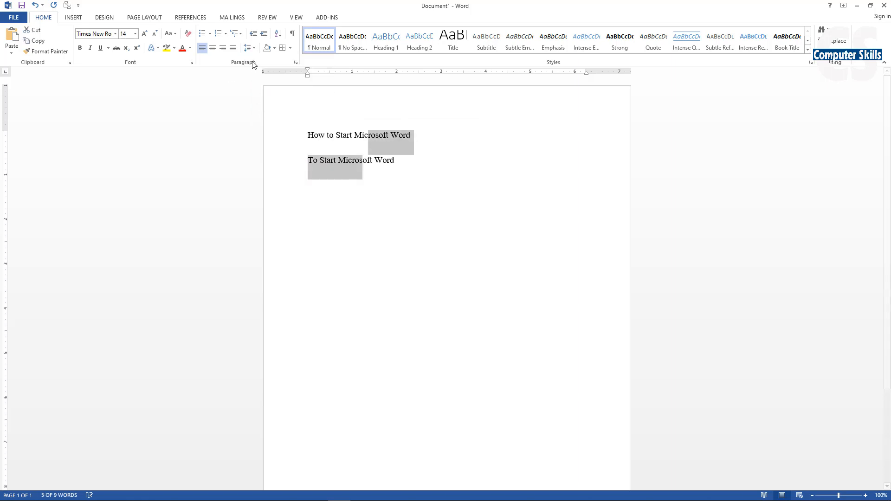
{"action": "left_click", "coordinate": [249, 48]}
{"action": "left_click", "coordinate": [261, 115]}
{"action": "left_click", "coordinate": [249, 47]}
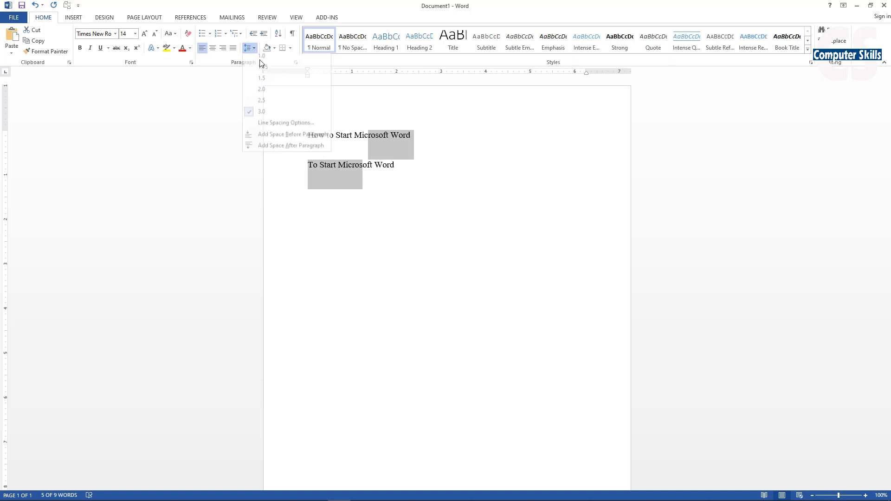
{"action": "left_click", "coordinate": [262, 70]}
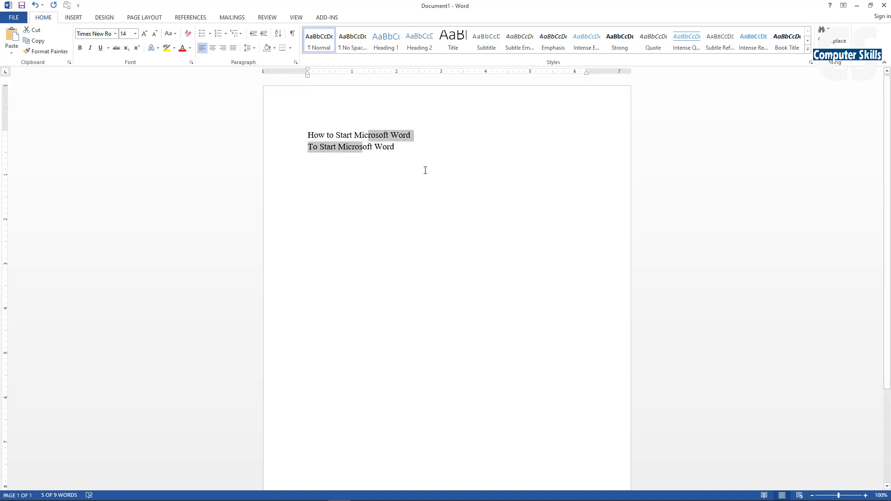
{"action": "left_click", "coordinate": [398, 156]}
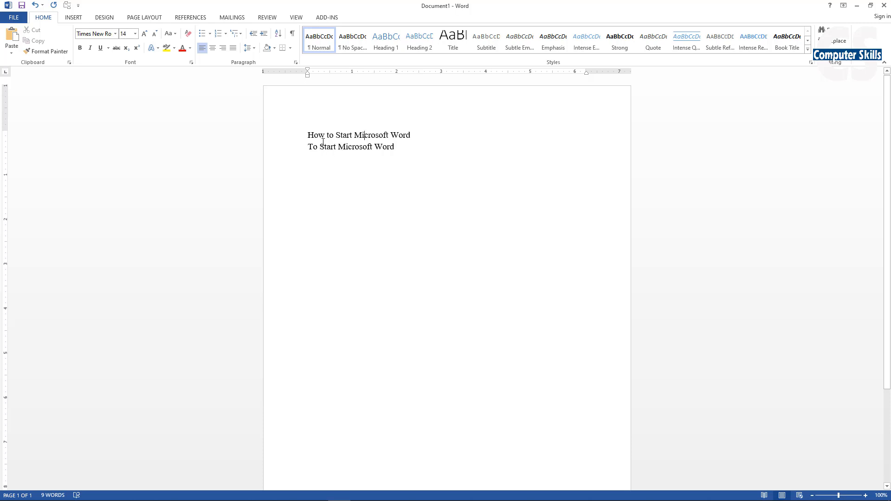
- Apply a Dropped drop cap to the first letter of the title line
{"action": "left_click_drag", "start_coordinate": [310, 136], "coordinate": [413, 146]}
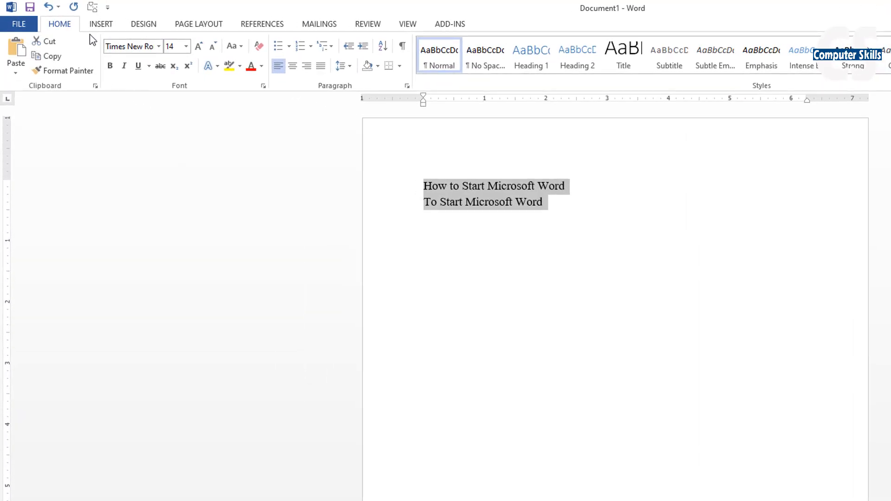
{"action": "left_click", "coordinate": [101, 25]}
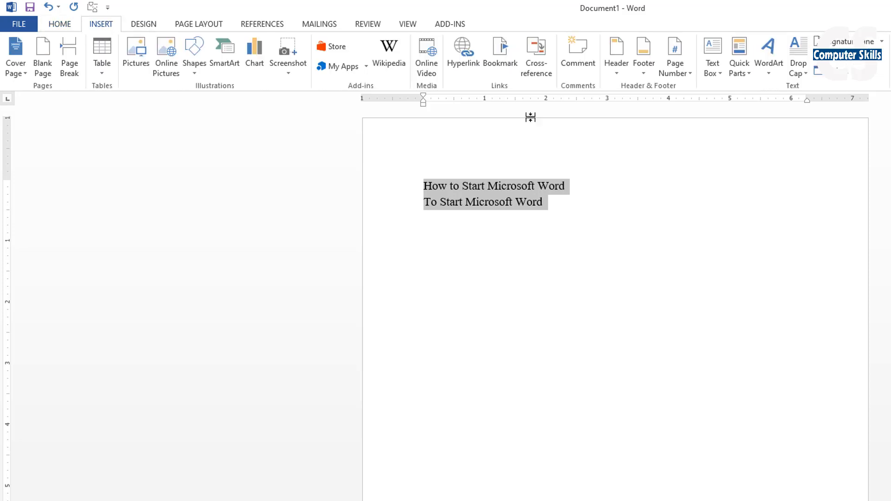
{"action": "left_click", "coordinate": [800, 70]}
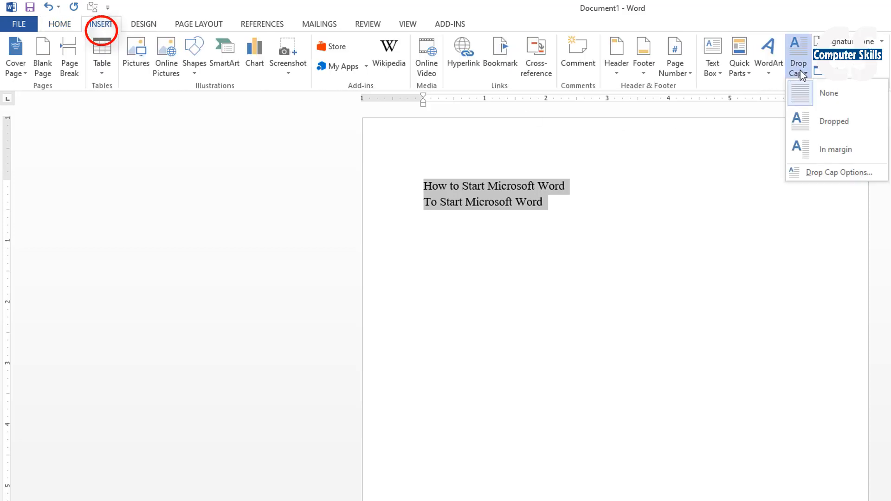
{"action": "left_click", "coordinate": [828, 127]}
{"action": "left_click", "coordinate": [482, 188]}
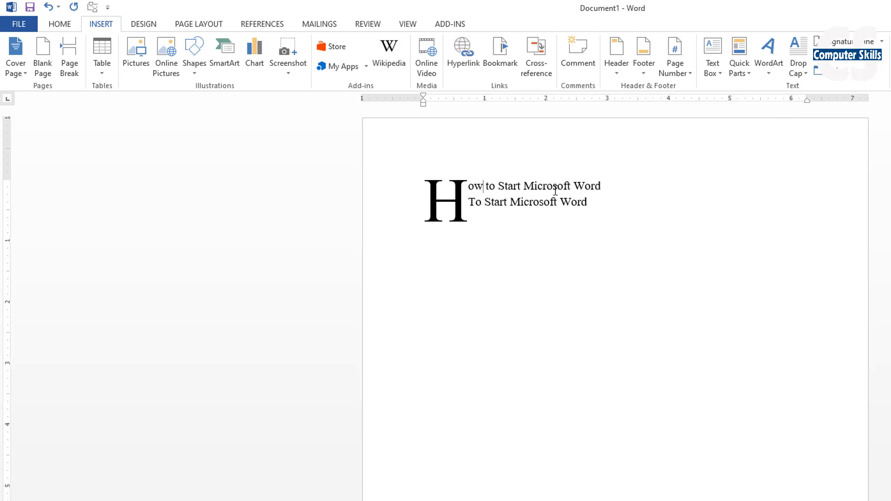
- Add an empty line below the text and change the drop cap to the In margin style
{"action": "left_click", "coordinate": [605, 199]}
{"action": "key", "text": "Return"}
{"action": "key", "text": "ctrl+a"}
{"action": "left_click", "coordinate": [798, 74]}
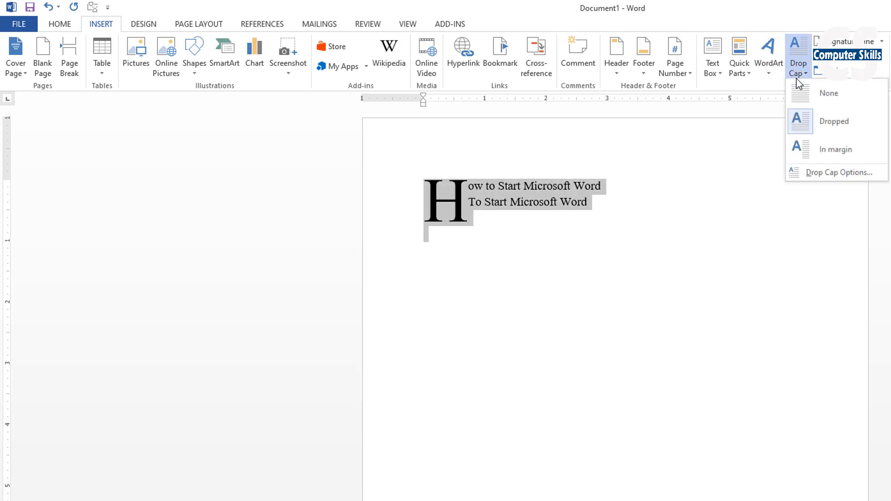
{"action": "left_click", "coordinate": [832, 159]}
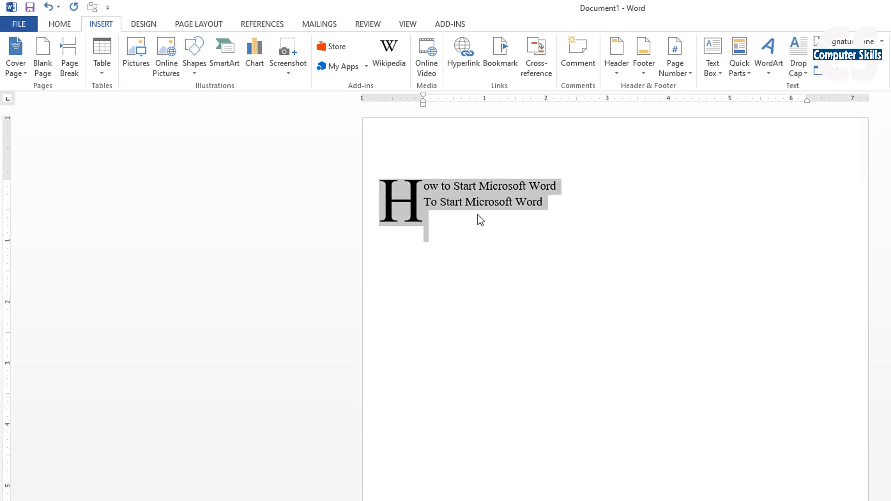
{"action": "left_click", "coordinate": [478, 219]}
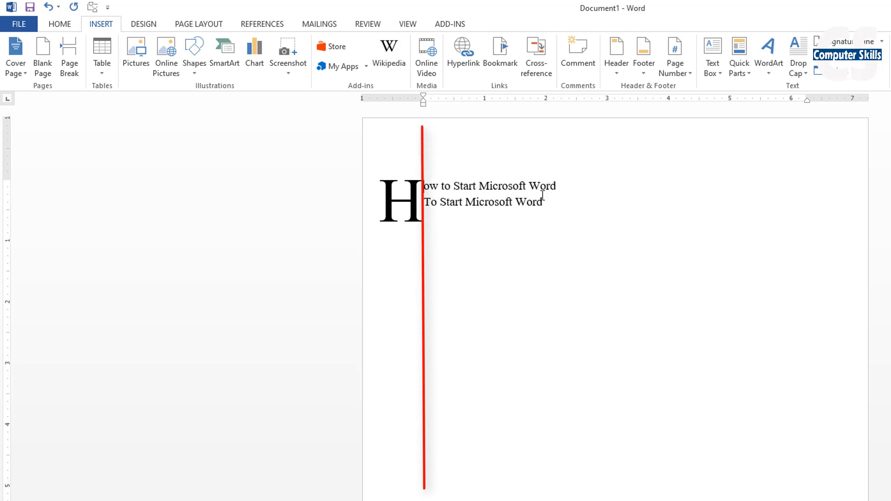
- Select all of the document text and change the drop cap back to the Dropped style
{"action": "left_click", "coordinate": [567, 200]}
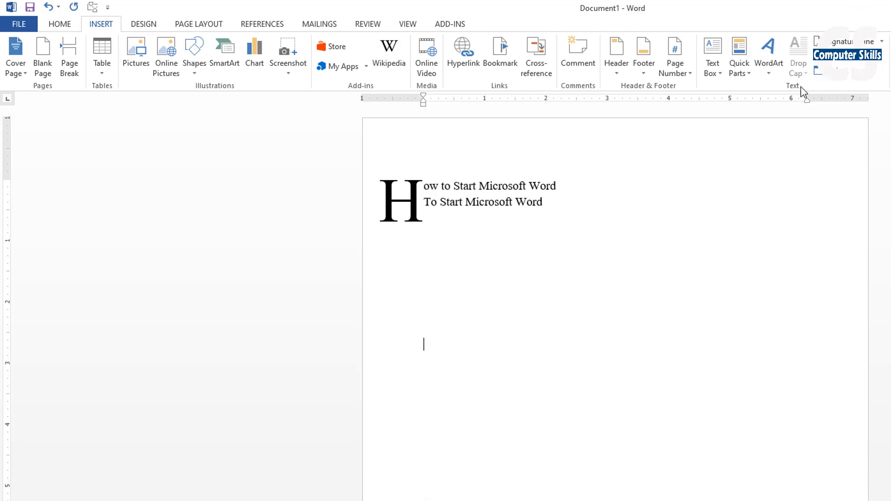
{"action": "left_click", "coordinate": [770, 70]}
{"action": "left_click", "coordinate": [478, 214]}
{"action": "key", "text": "ctrl+a"}
{"action": "left_click", "coordinate": [799, 65]}
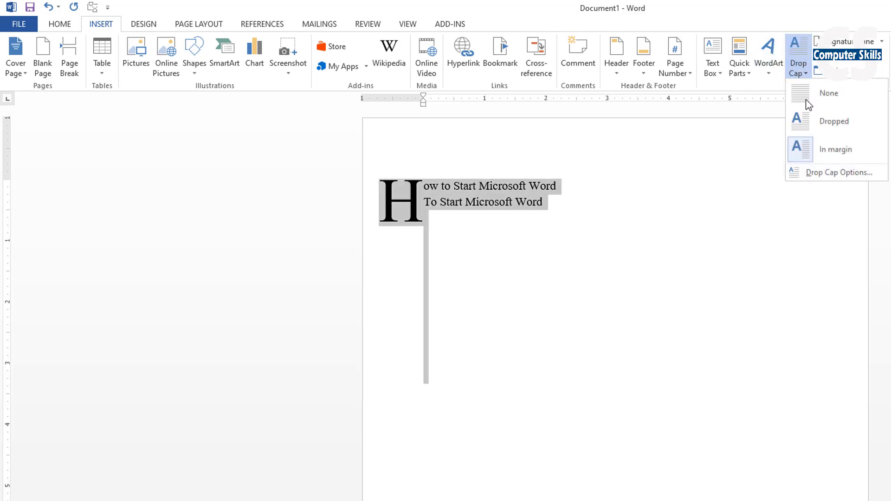
{"action": "left_click", "coordinate": [825, 132]}
{"action": "left_click", "coordinate": [482, 221]}
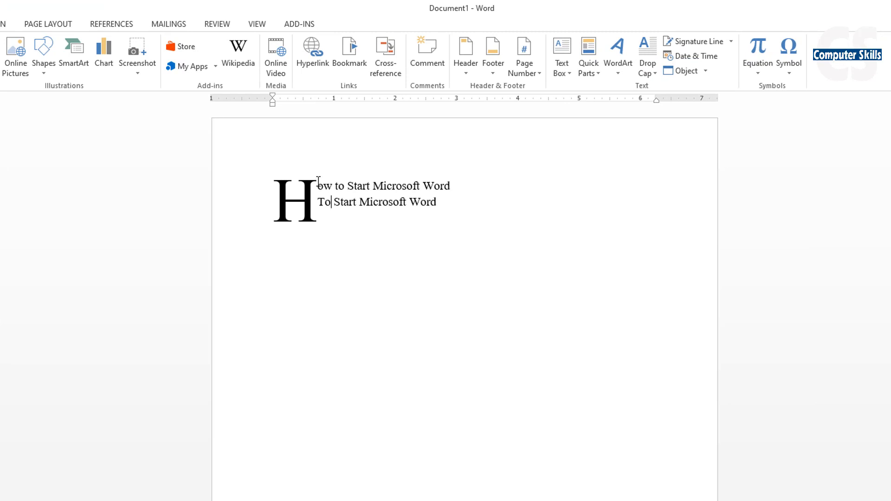
{"action": "left_click", "coordinate": [341, 207]}
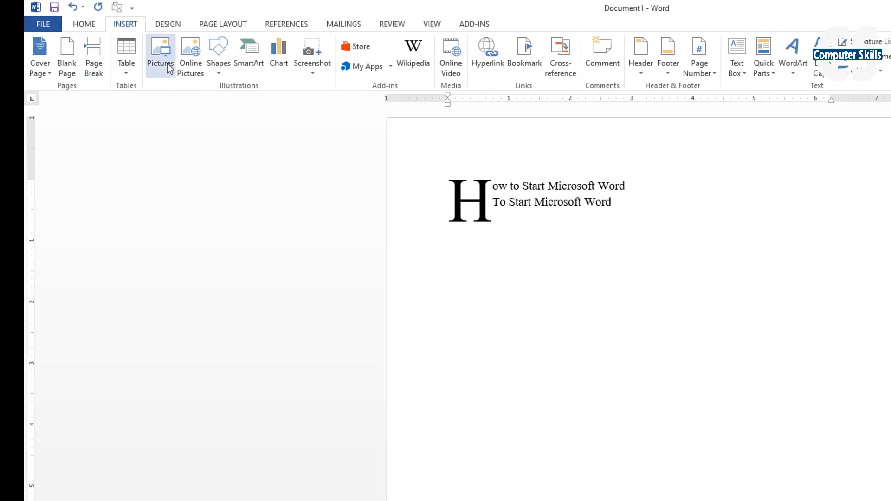
{"action": "left_click", "coordinate": [168, 67]}
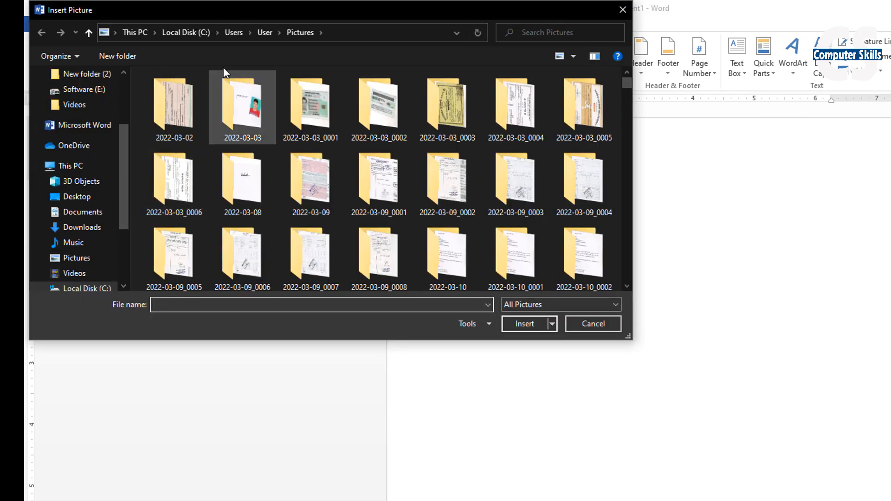
{"action": "left_click", "coordinate": [593, 324]}
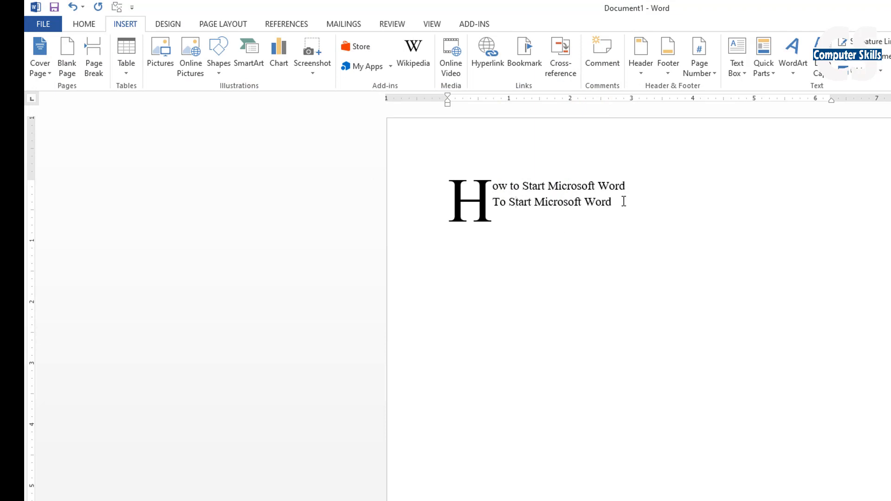
- Enter the word "Start" a few empty lines below the two text lines
{"action": "left_click", "coordinate": [623, 201]}
{"action": "key", "text": "Return"}
{"action": "key", "text": "Return"}
{"action": "key", "text": "Return"}
{"action": "key", "text": "Return"}
{"action": "key", "text": "Return"}
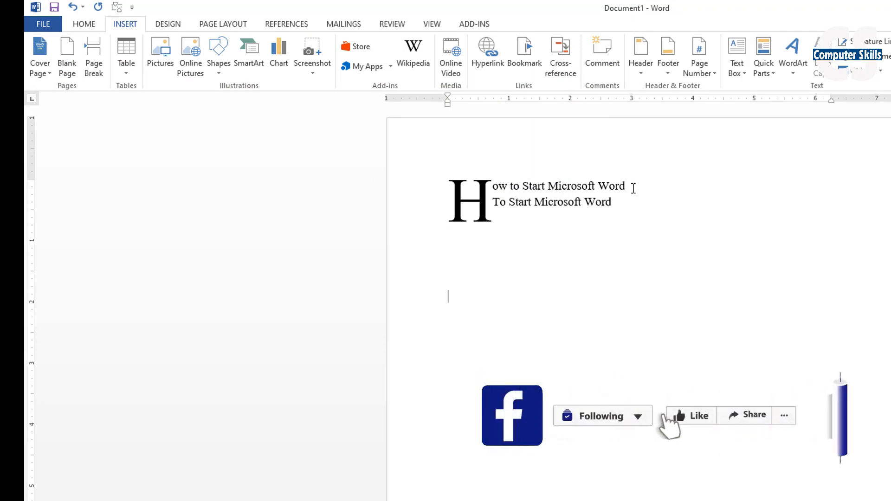
{"action": "type", "text": "Start"}
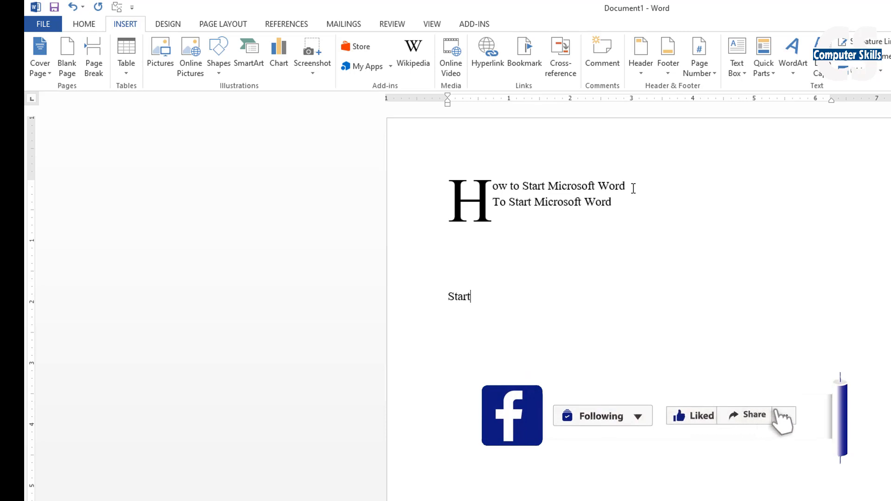
- Convert the word "Start" to WordArt in a style with white fill and blue outline
{"action": "left_click_drag", "start_coordinate": [483, 296], "coordinate": [413, 294]}
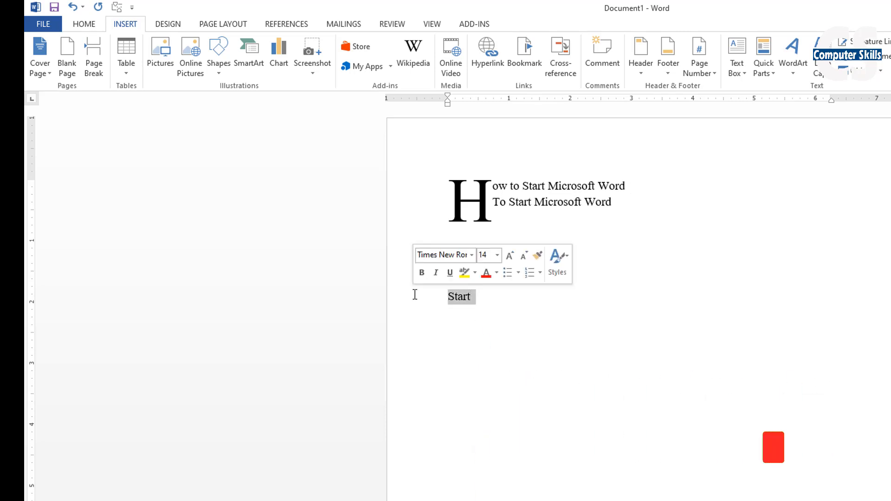
{"action": "left_click", "coordinate": [792, 54]}
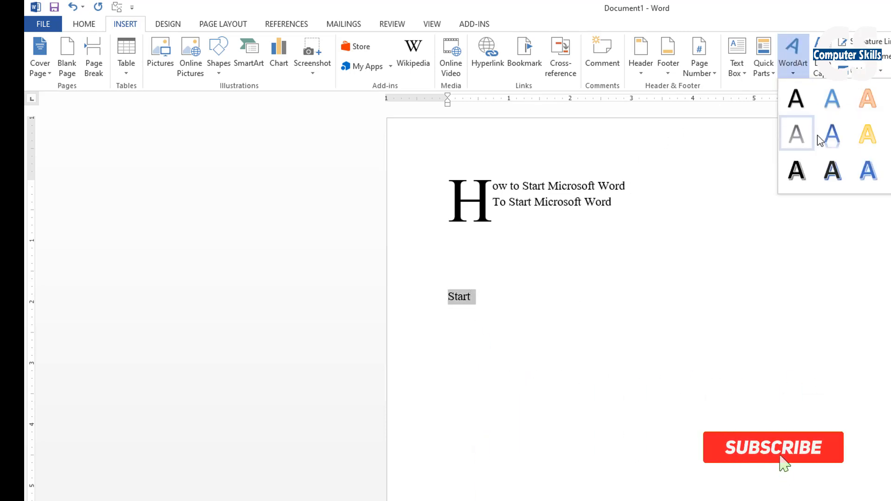
{"action": "left_click", "coordinate": [833, 131]}
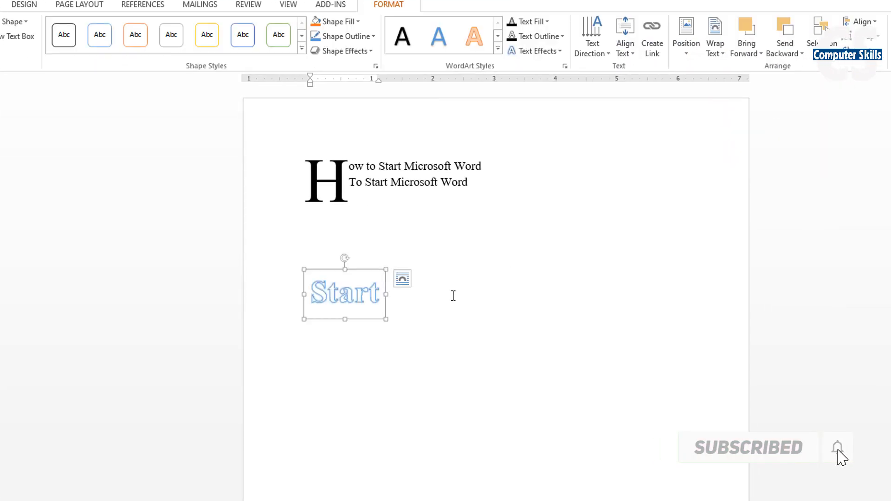
{"action": "key", "text": "Left"}
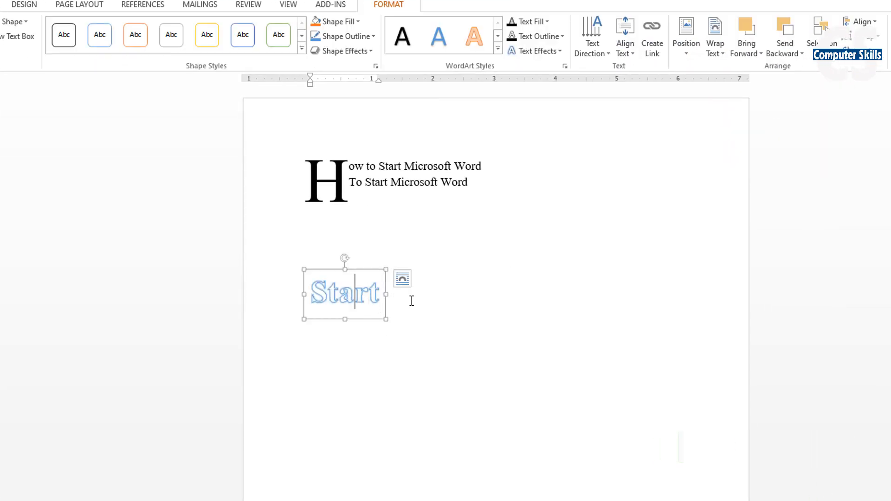
- Format the words "Microsoft Word" in the second text line with red font colour and bold
{"action": "left_click", "coordinate": [437, 182]}
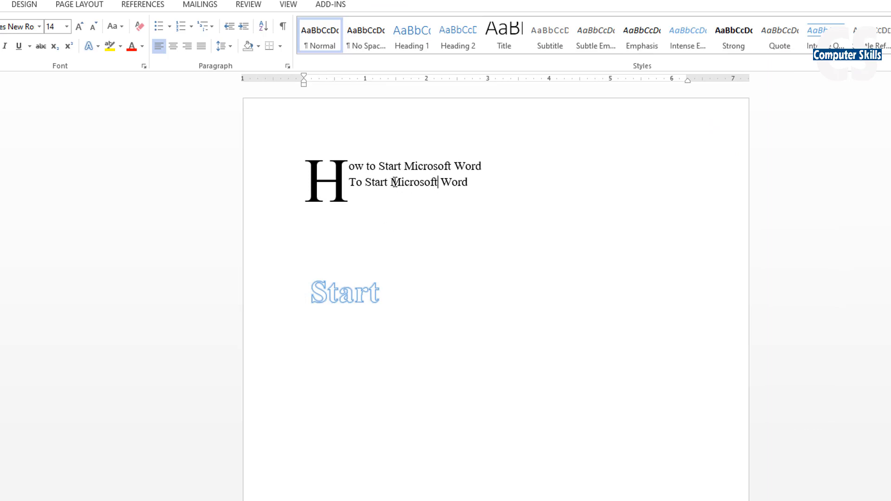
{"action": "left_click_drag", "start_coordinate": [394, 181], "coordinate": [469, 182]}
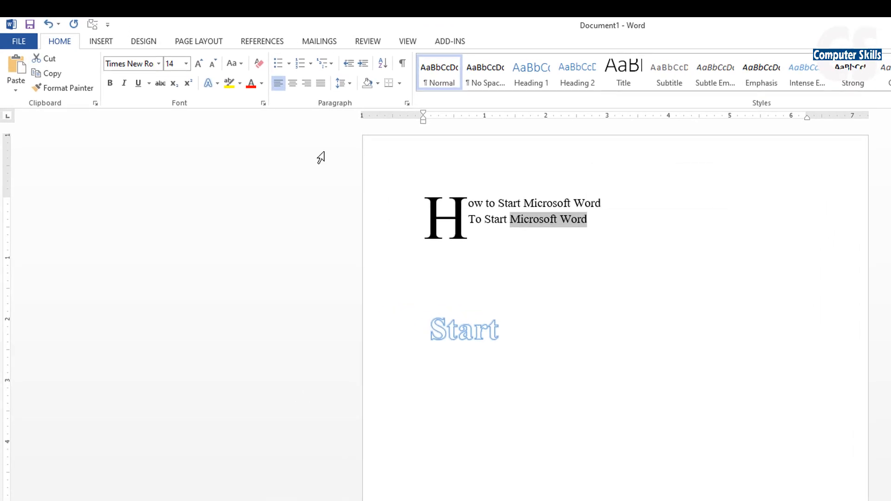
{"action": "left_click", "coordinate": [263, 84]}
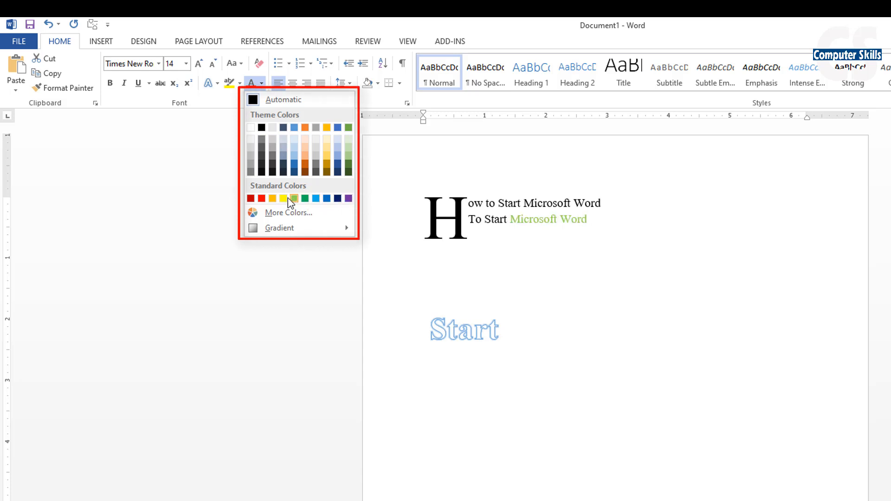
{"action": "left_click", "coordinate": [261, 199]}
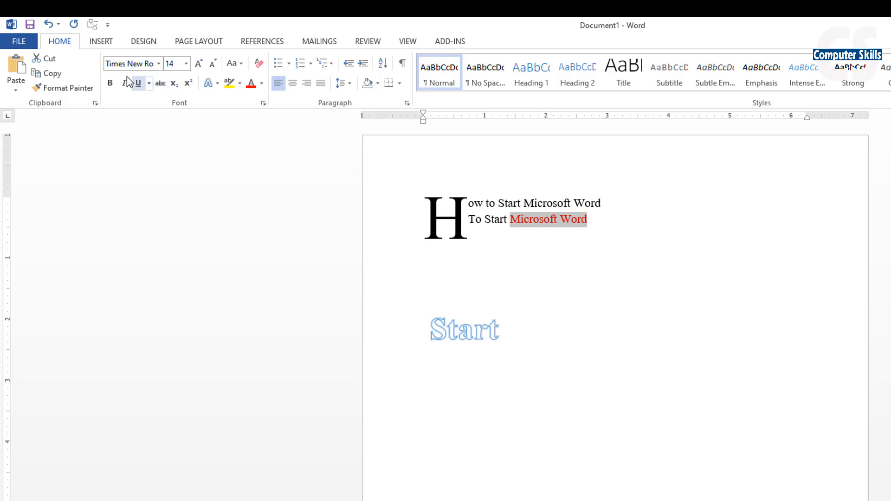
{"action": "left_click", "coordinate": [110, 83]}
- Add ".." to the end of the second text line and enter "Thanks for wathcing" on a new line below it
{"action": "left_click", "coordinate": [574, 220]}
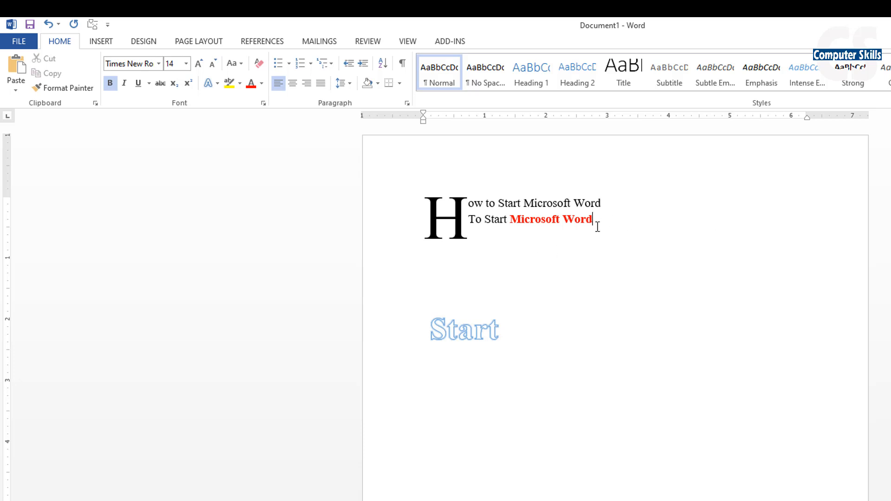
{"action": "key", "text": "Return"}
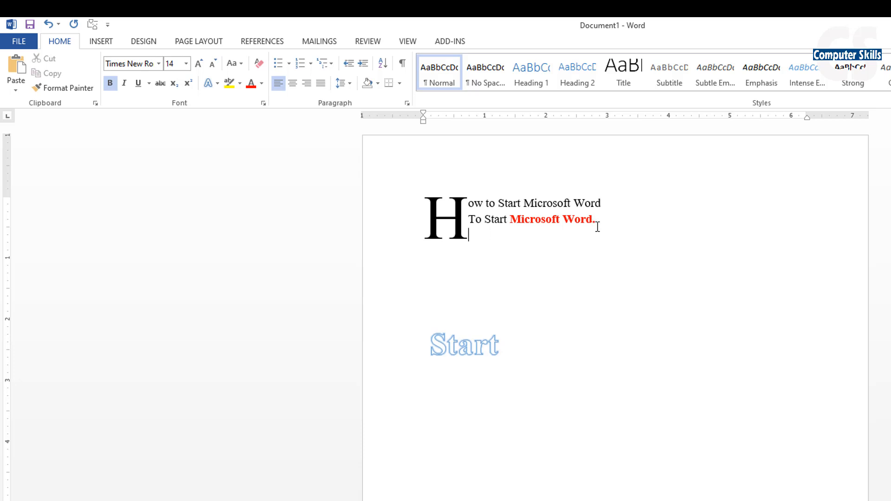
{"action": "type", "text": "Thanks for wat"}
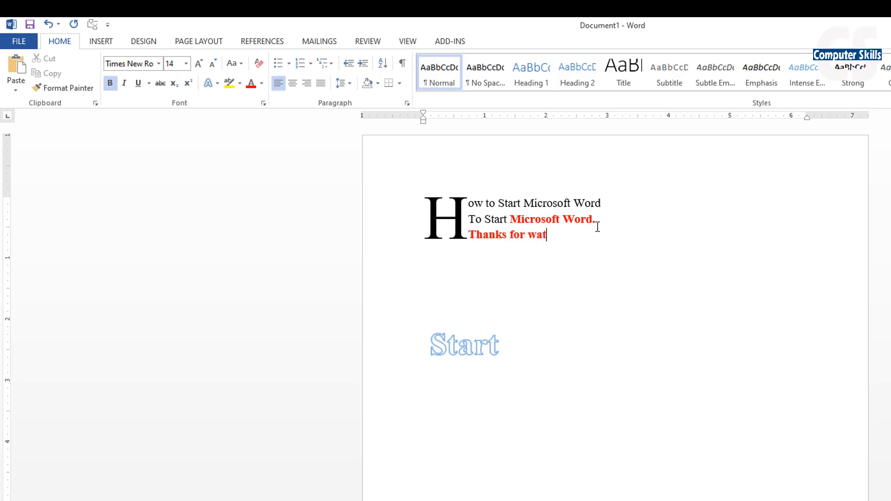
{"action": "type", "text": "hcing"}
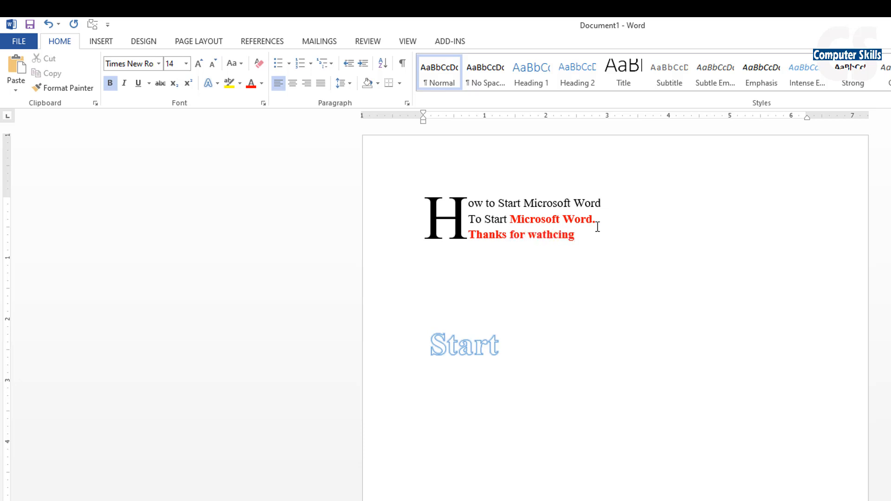